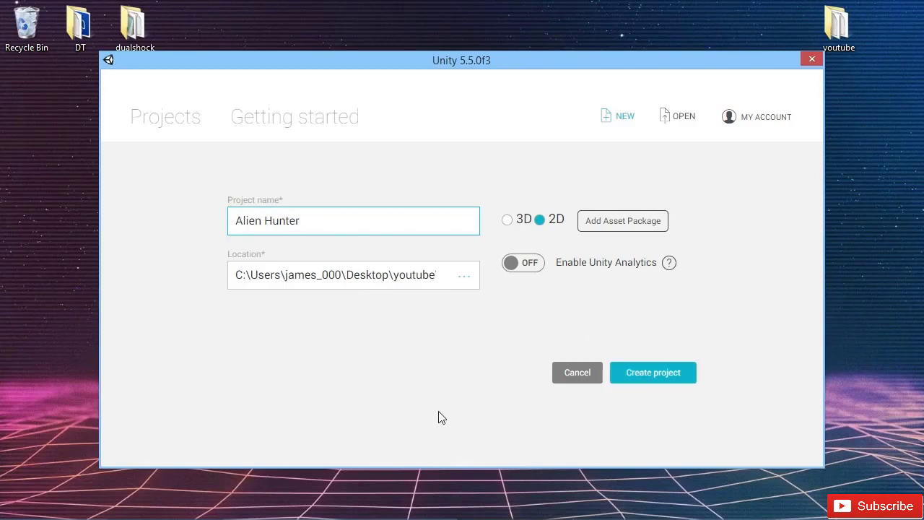
# Step: Create the 2D project Alien Hunter and add a folder named Art to its Assets
pyautogui.click(653, 375)
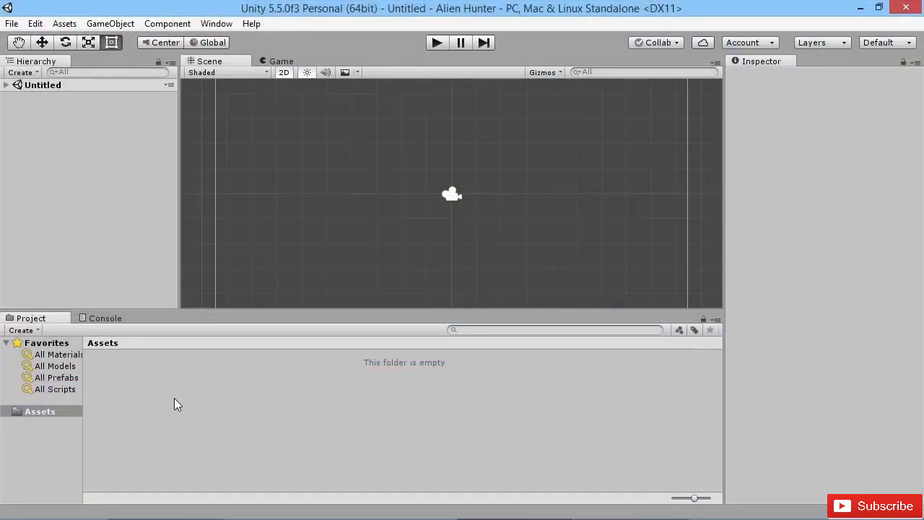
pyautogui.rightClick(162, 390)
pyautogui.moveTo(257, 127)
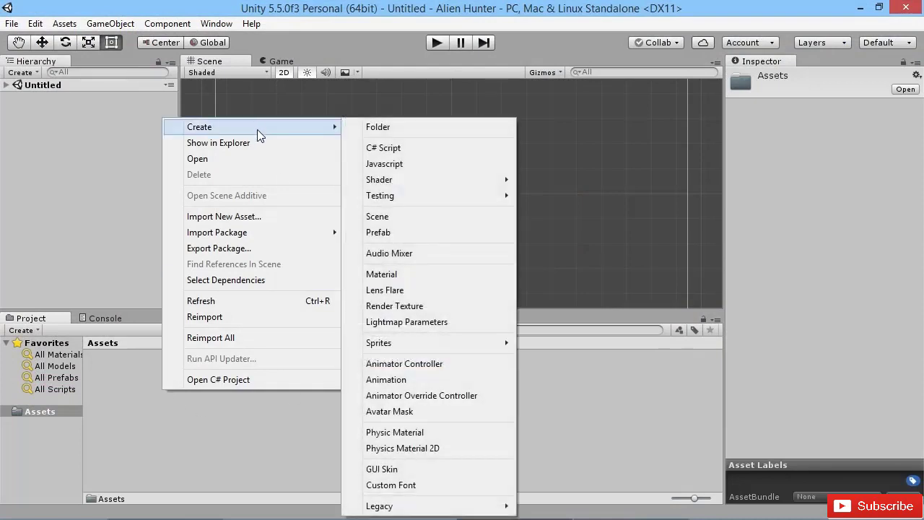
pyautogui.click(388, 128)
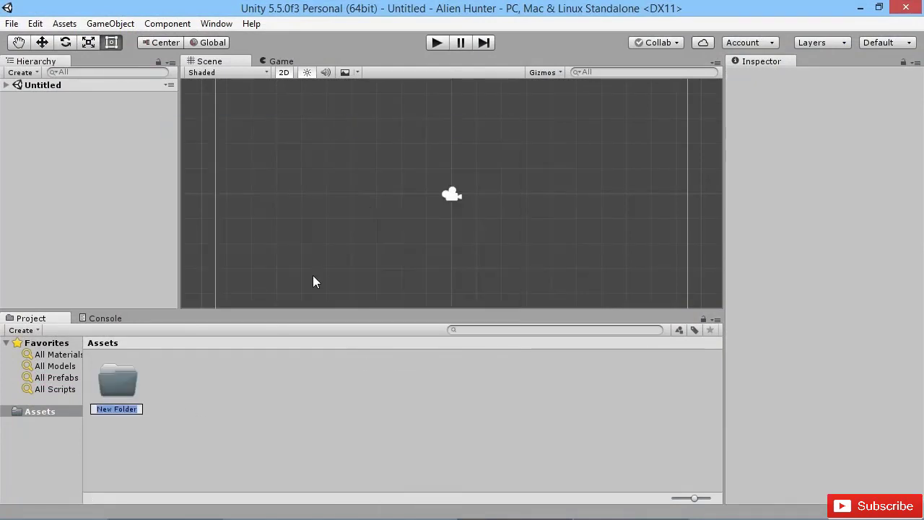
pyautogui.write('Art')
pyautogui.press('Return')
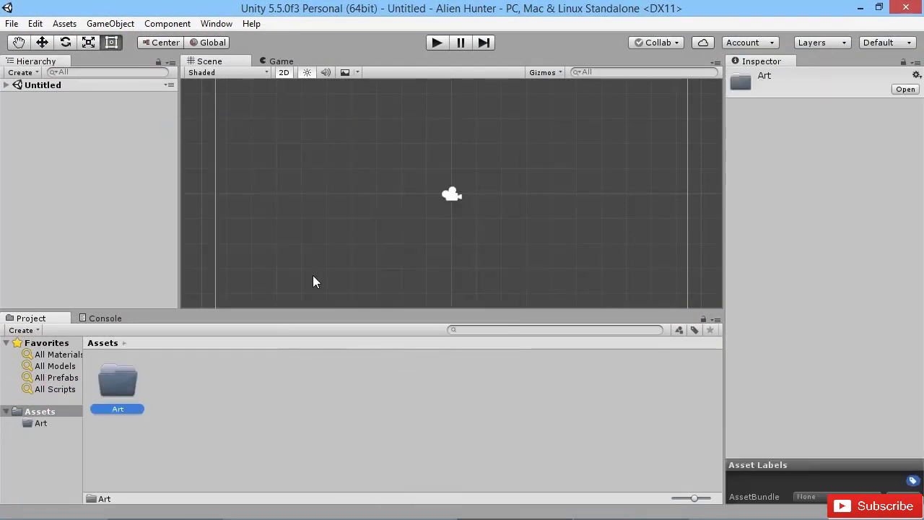
# Step: Create a folder named Audio in Assets
pyautogui.rightClick(282, 402)
pyautogui.moveTo(383, 140)
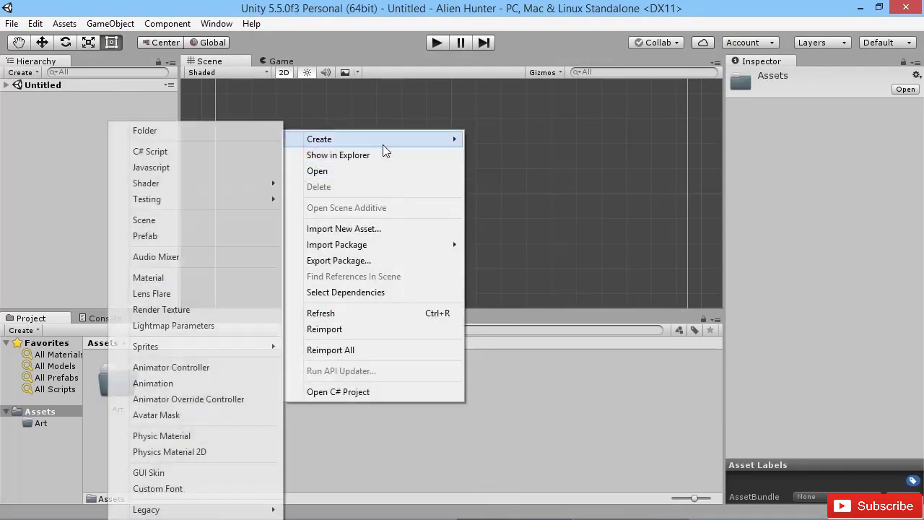
pyautogui.click(174, 135)
pyautogui.write('Audio')
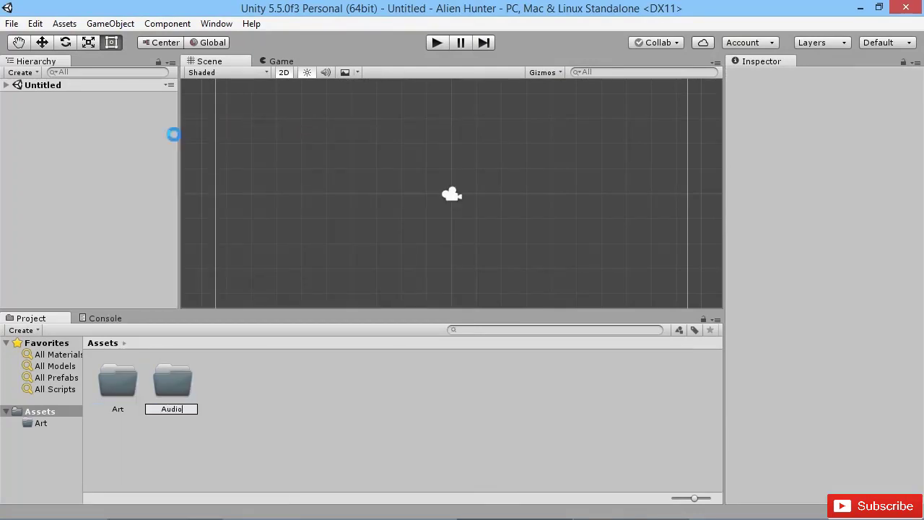
pyautogui.press('Return')
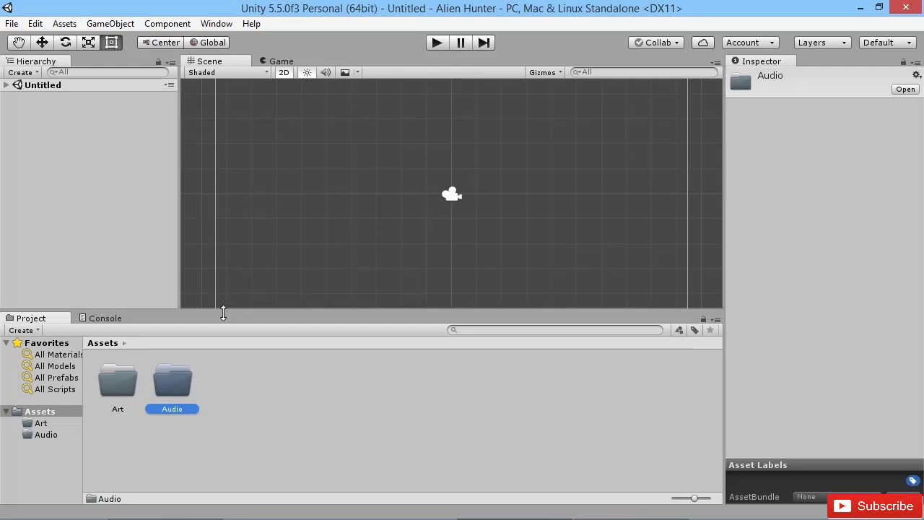
# Step: Create a folder named Materials in Assets
pyautogui.rightClick(275, 389)
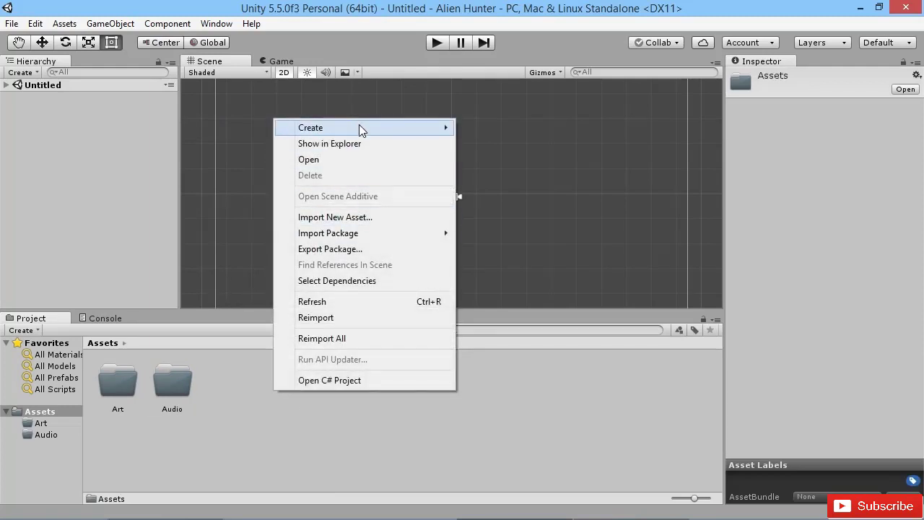
pyautogui.moveTo(360, 127)
pyautogui.click(197, 130)
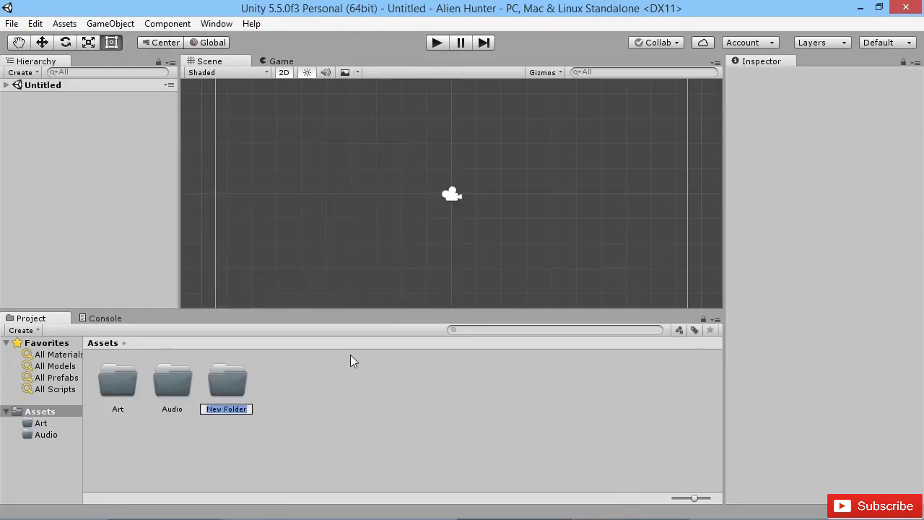
pyautogui.write('Materials')
pyautogui.press('Return')
# Step: Create a folder named Prefabs in Assets
pyautogui.rightClick(305, 412)
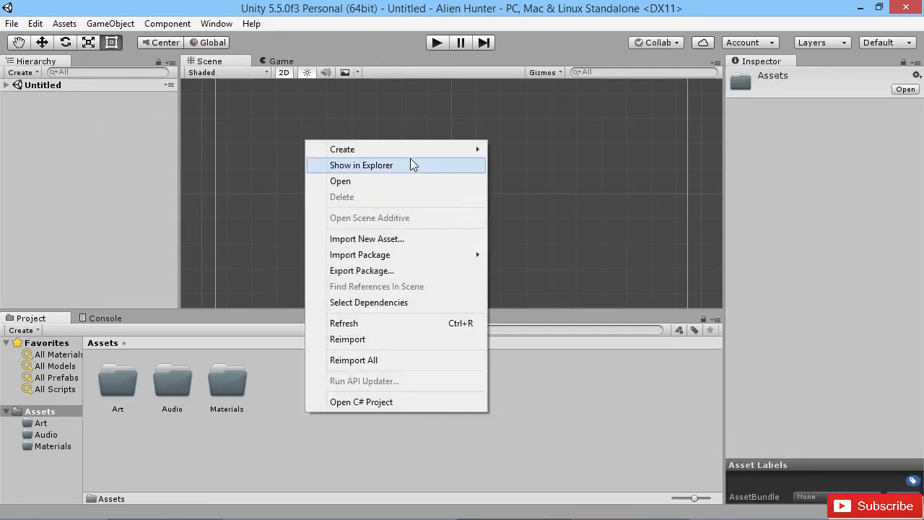
pyautogui.moveTo(299, 150)
pyautogui.click(216, 133)
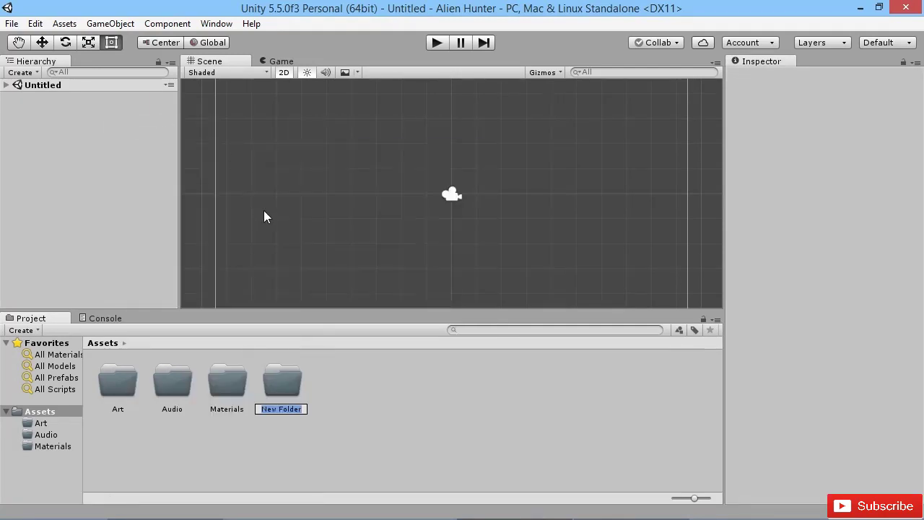
pyautogui.write('P')
pyautogui.press('BackSpace')
pyautogui.write('Prefabs')
pyautogui.press('Return')
# Step: Create a folder named Scenes in Assets
pyautogui.rightClick(351, 387)
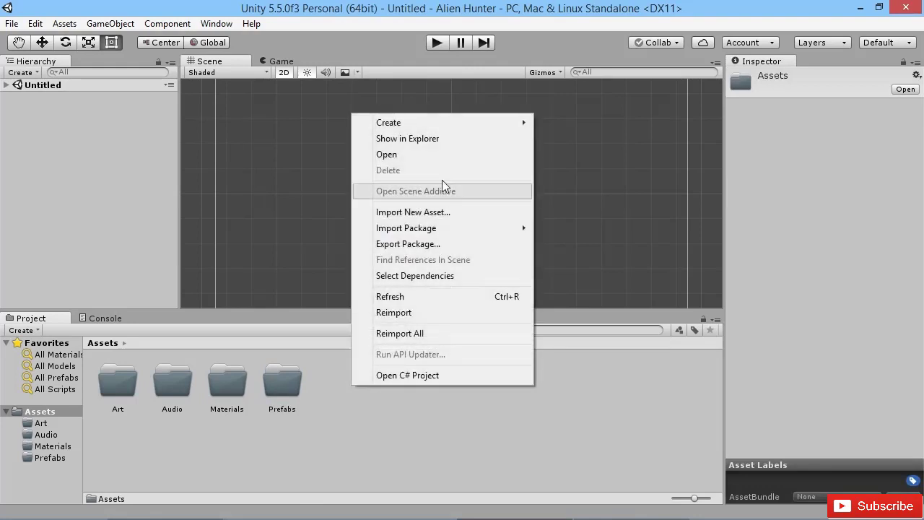
pyautogui.moveTo(445, 124)
pyautogui.click(274, 127)
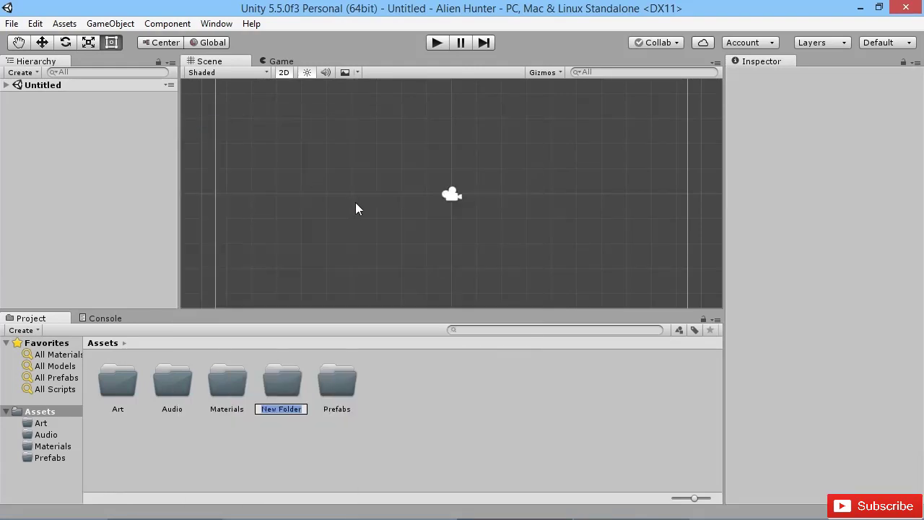
pyautogui.write('Scenes')
pyautogui.press('Return')
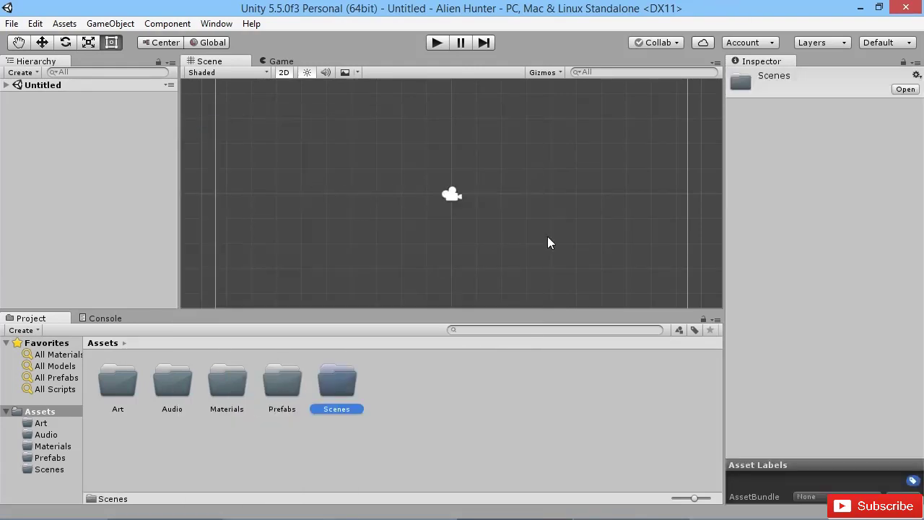
# Step: Create a folder named Scripts in Assets
pyautogui.rightClick(393, 382)
pyautogui.moveTo(511, 124)
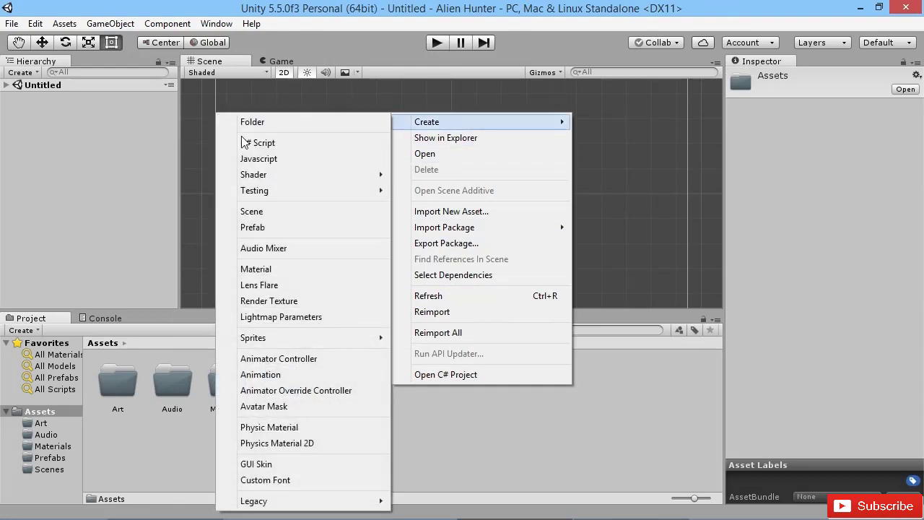
pyautogui.click(274, 122)
pyautogui.write('Scr')
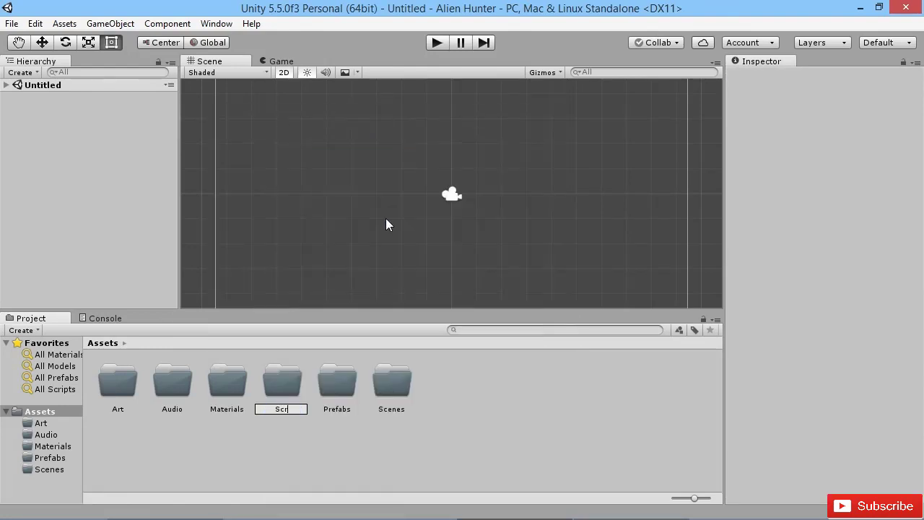
pyautogui.write('ipts')
pyautogui.press('Return')
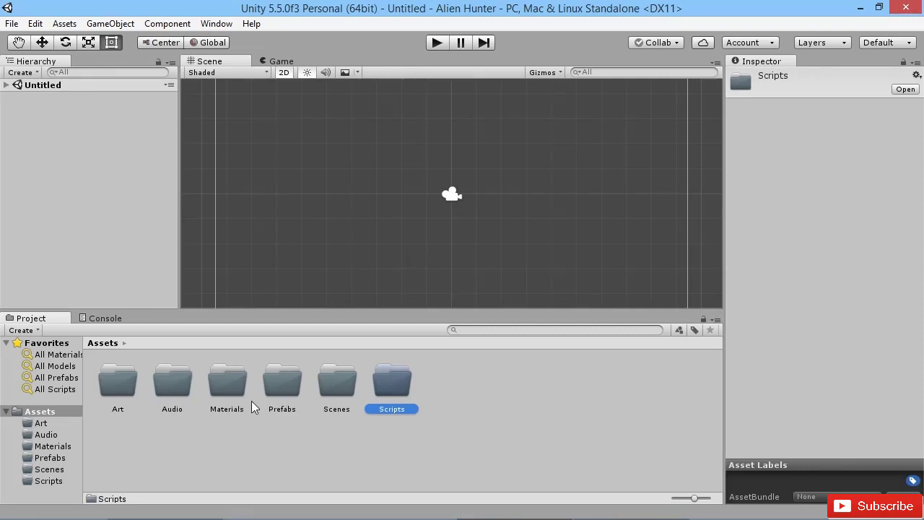
pyautogui.click(441, 416)
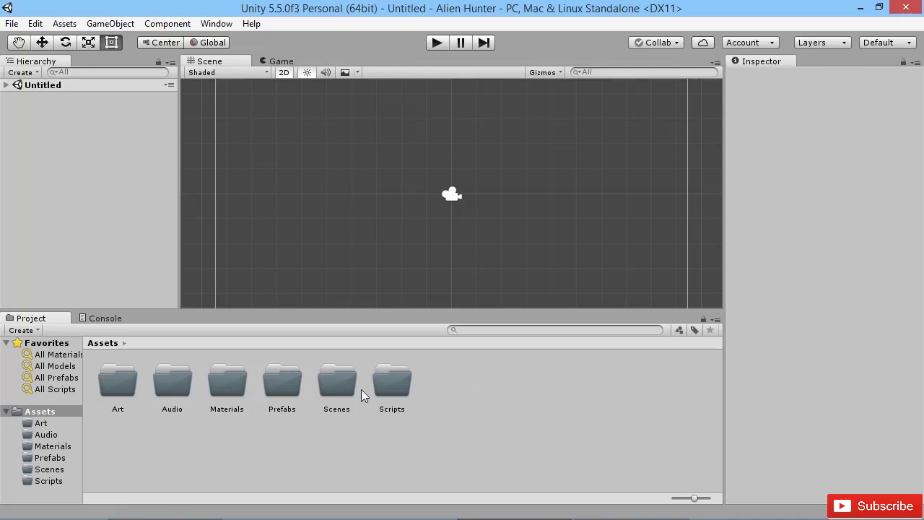
# Step: Import the background, boss, logo and sprite sheet images from the Alien Hunter Resources folder into the Art folder
pyautogui.doubleClick(123, 390)
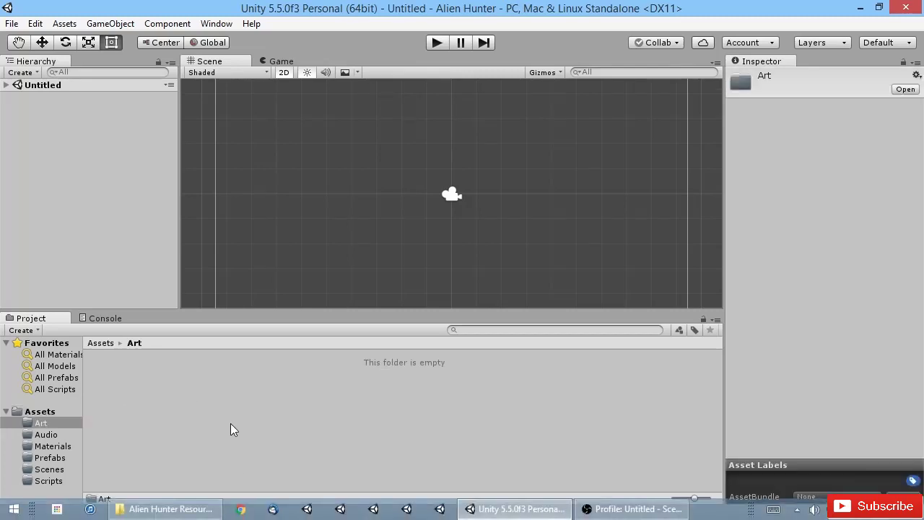
pyautogui.click(166, 509)
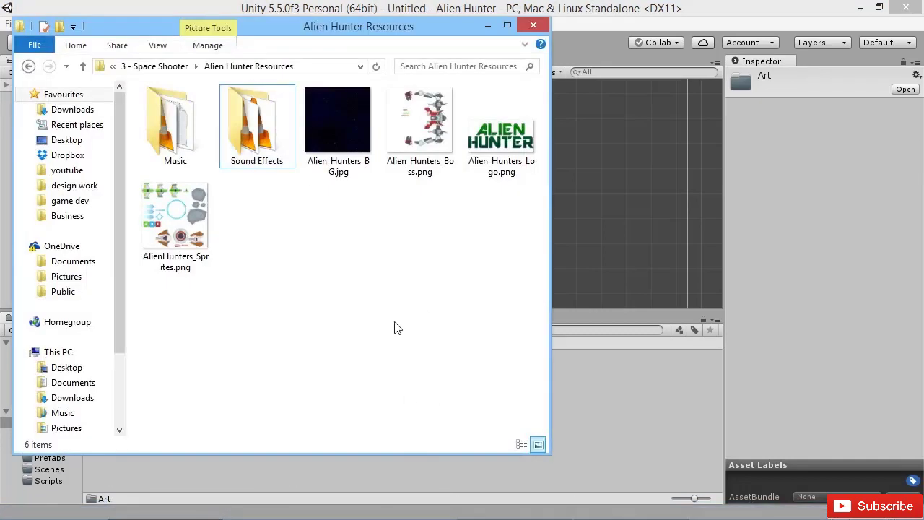
pyautogui.moveTo(320, 28); pyautogui.dragTo(587, 34)
pyautogui.click(610, 125)
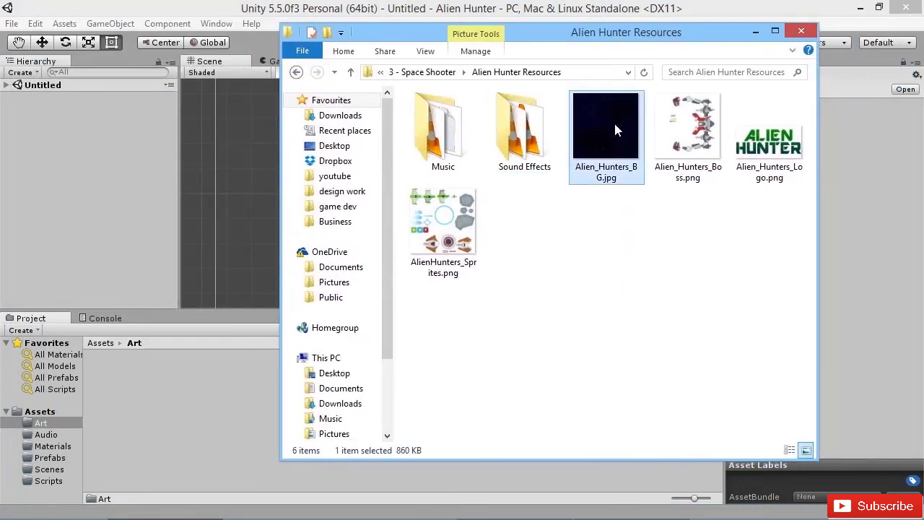
pyautogui.keyDown('shift'); pyautogui.click(442, 231); pyautogui.keyUp('shift')
pyautogui.moveTo(607, 125); pyautogui.dragTo(136, 399)
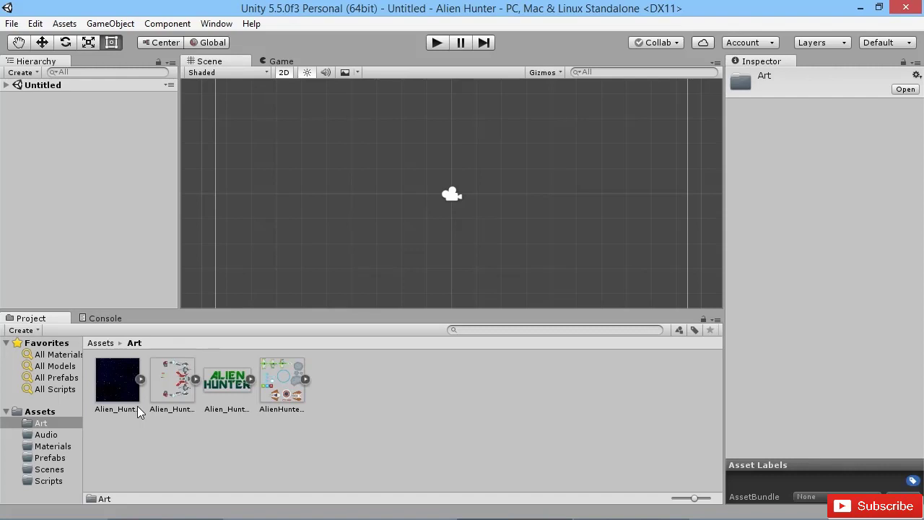
# Step: Set the AlienHunters_Sprites texture to Multiple sprite mode, 64 pixels per unit and Point (no filter) filter mode
pyautogui.click(279, 381)
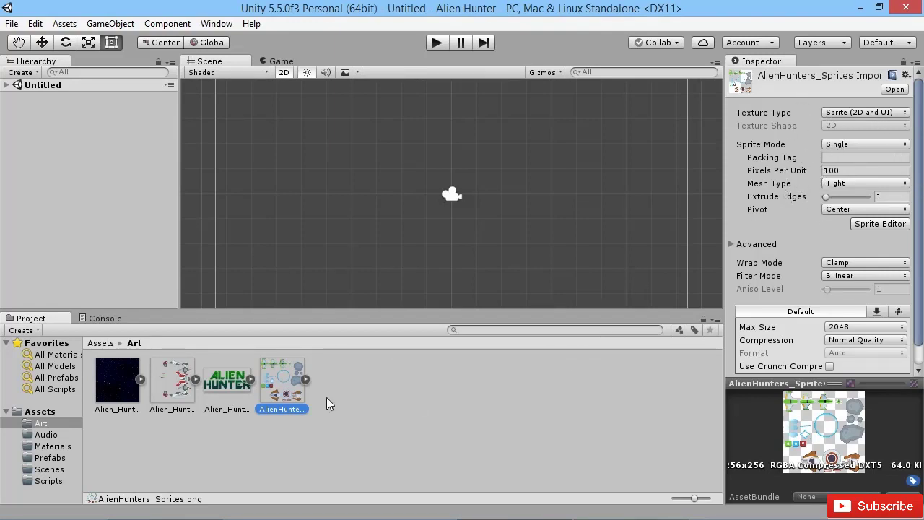
pyautogui.click(852, 147)
pyautogui.click(863, 177)
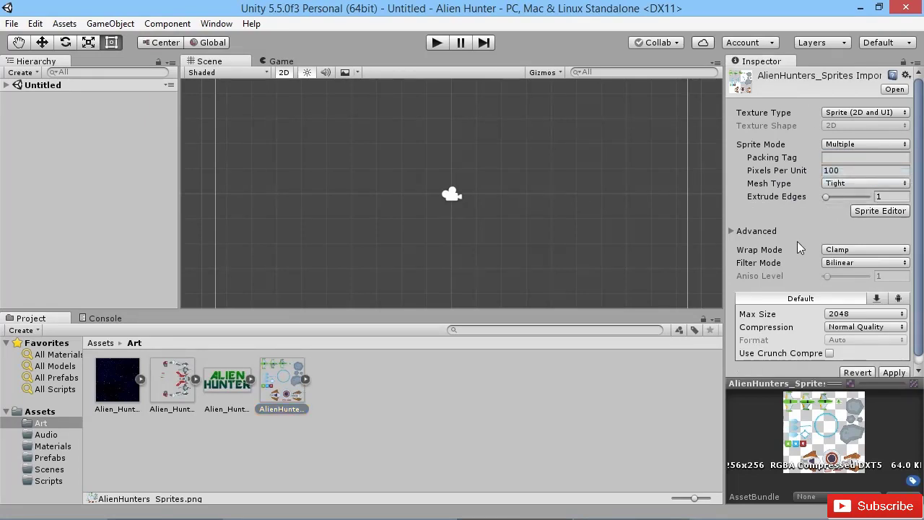
pyautogui.click(841, 170)
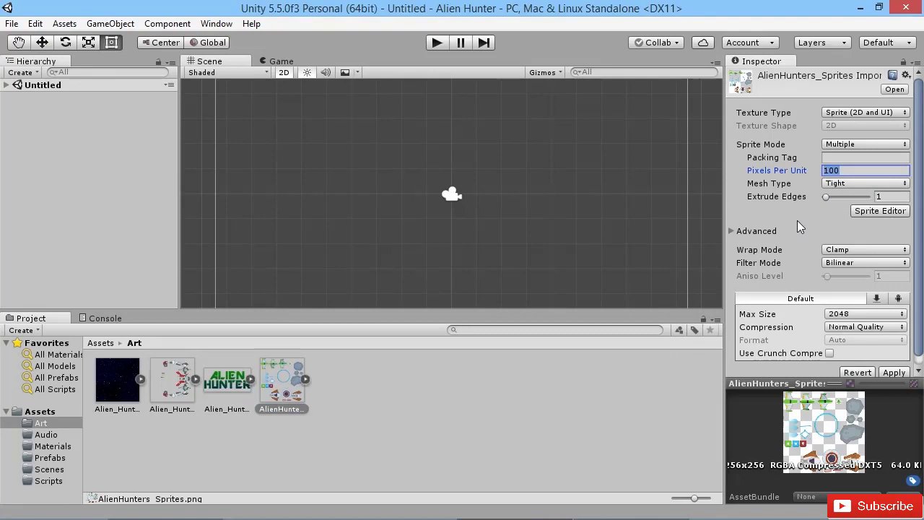
pyautogui.write('64')
pyautogui.click(851, 265)
pyautogui.click(803, 275)
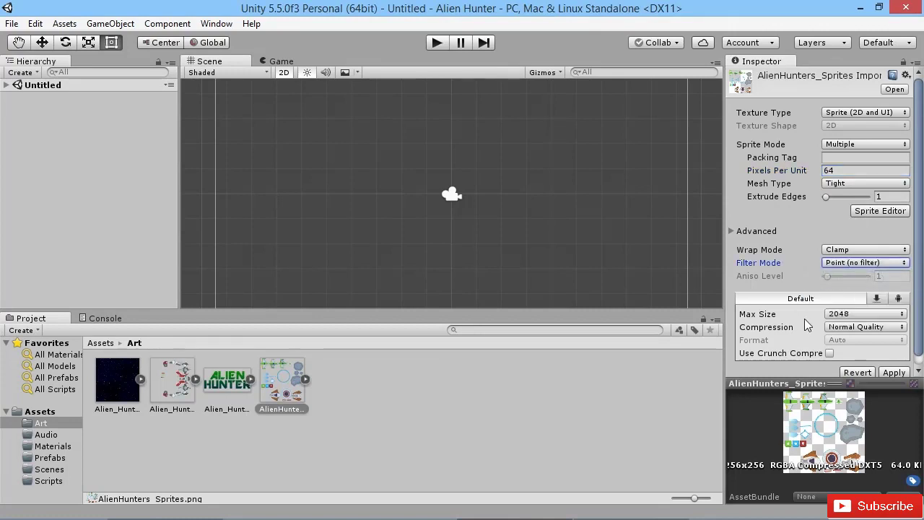
# Step: Set the sprite sheet's max size to 256 and compression to None, and apply the import settings
pyautogui.scroll(-1, 801, 268)
pyautogui.click(856, 306)
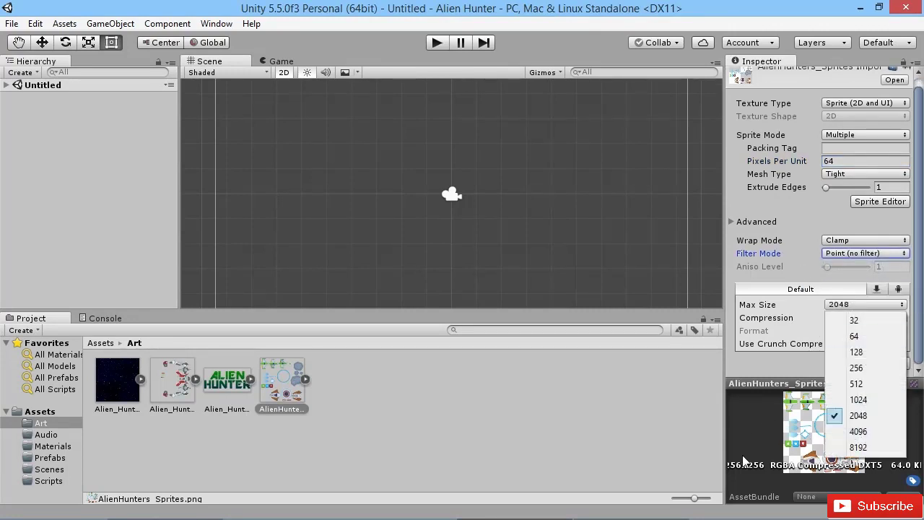
pyautogui.click(856, 367)
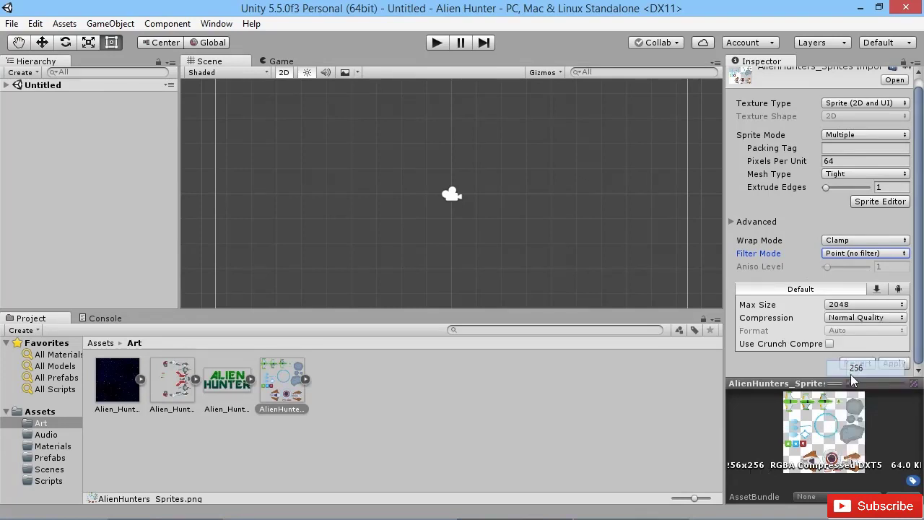
pyautogui.click(856, 318)
pyautogui.click(835, 330)
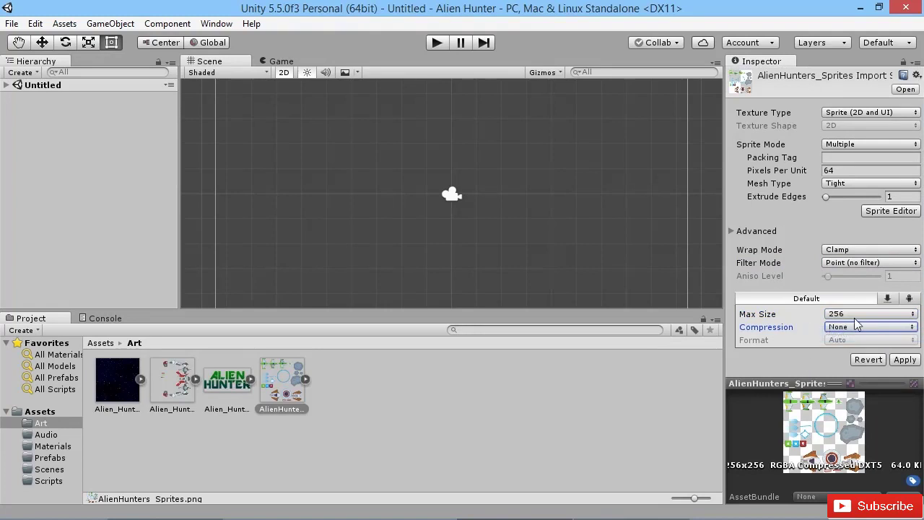
pyautogui.click(905, 359)
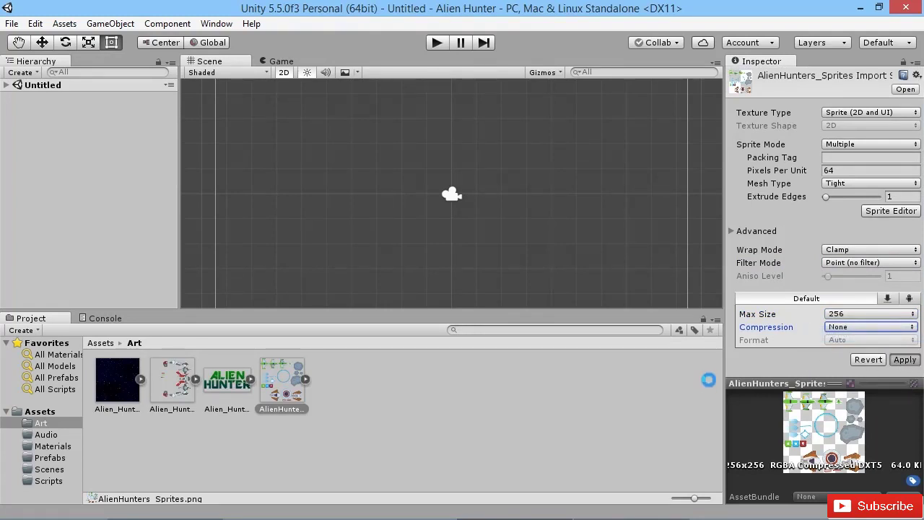
# Step: Slice the AlienHunters_Sprites sheet in the Sprite Editor using the Automatic type
pyautogui.click(891, 211)
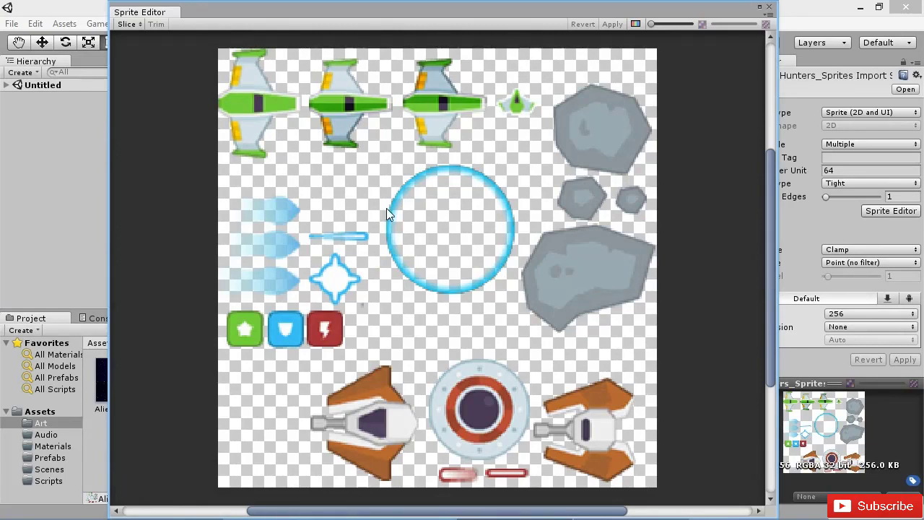
pyautogui.click(126, 24)
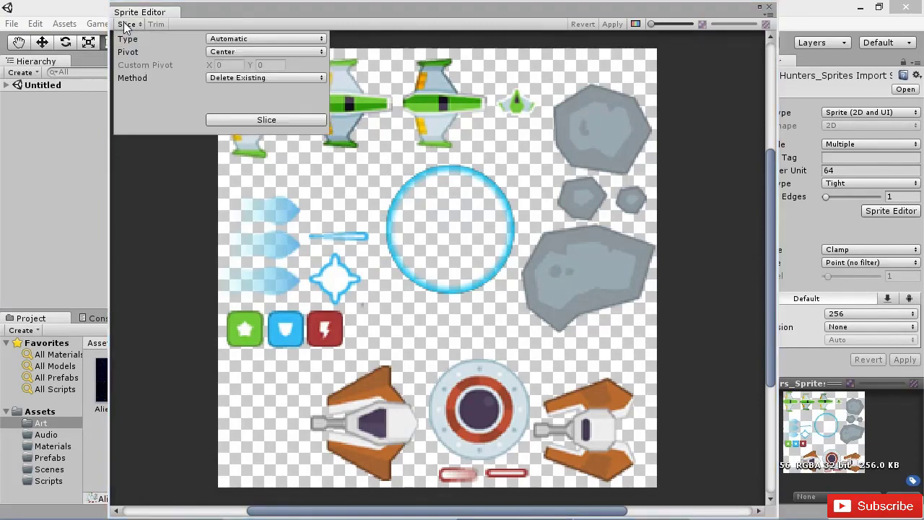
pyautogui.click(255, 40)
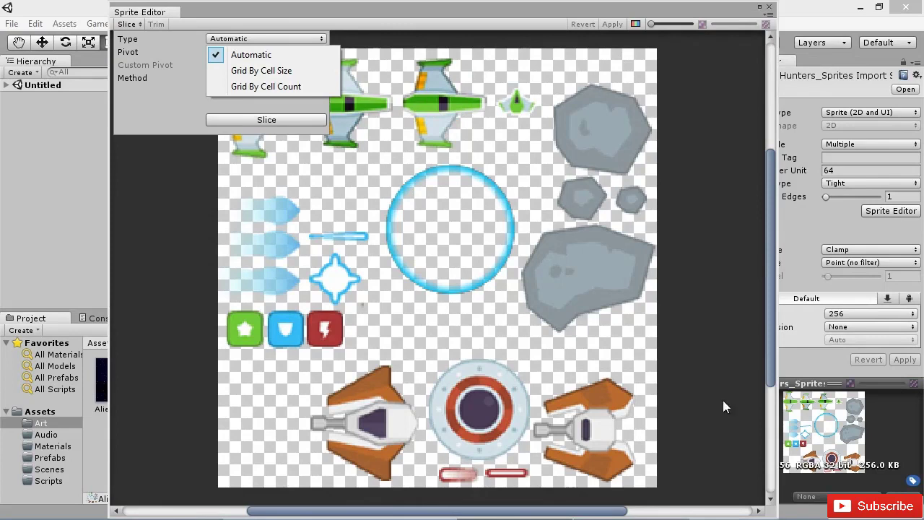
pyautogui.click(252, 57)
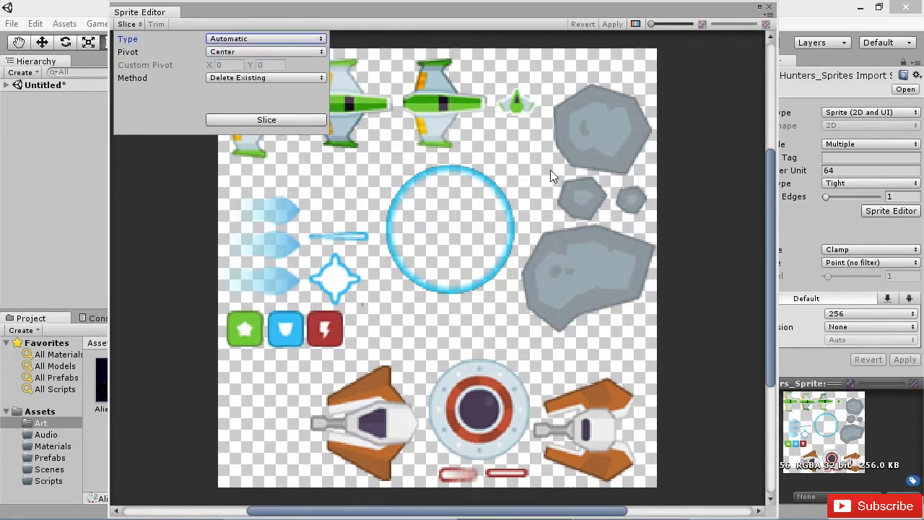
pyautogui.click(238, 123)
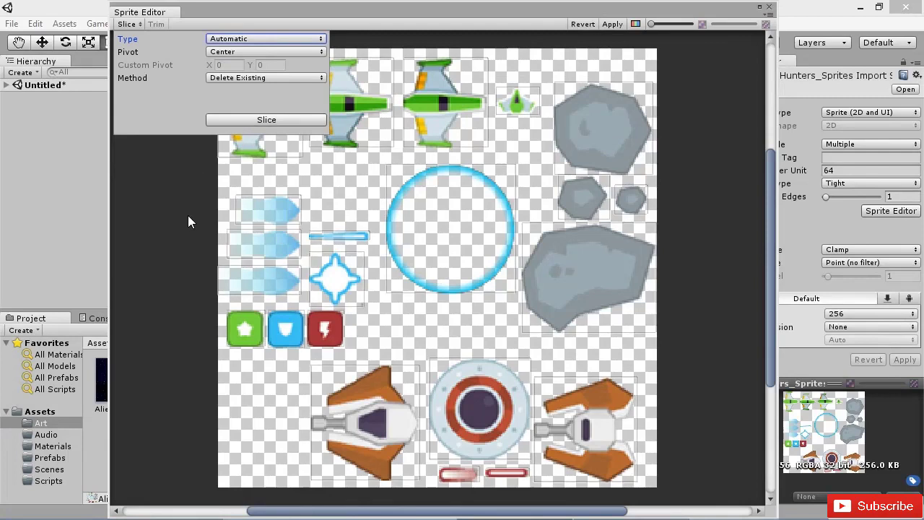
# Step: Apply the automatic slicing to the sprite sheet and close the Sprite Editor
pyautogui.click(156, 306)
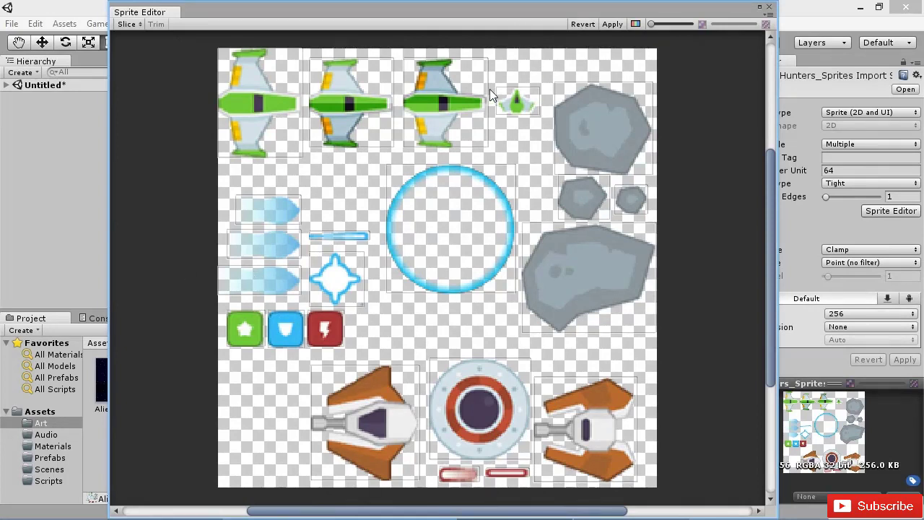
pyautogui.click(619, 24)
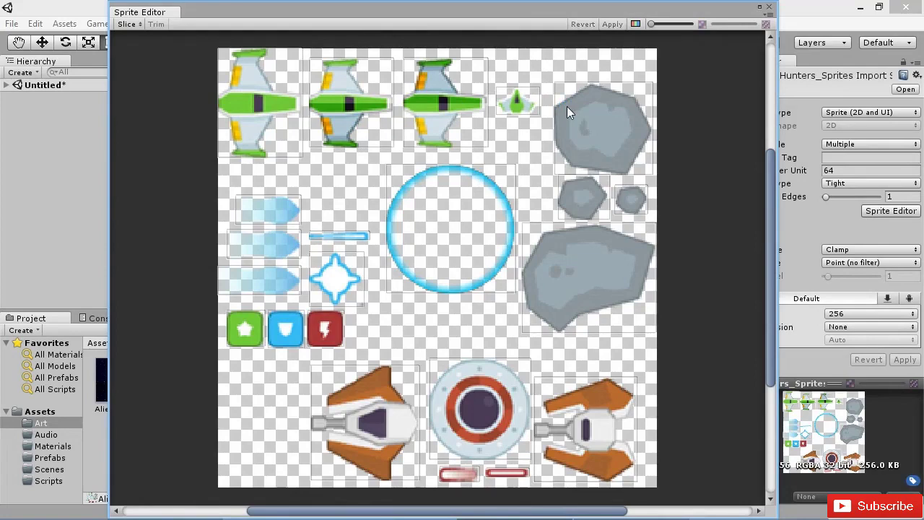
pyautogui.click(769, 6)
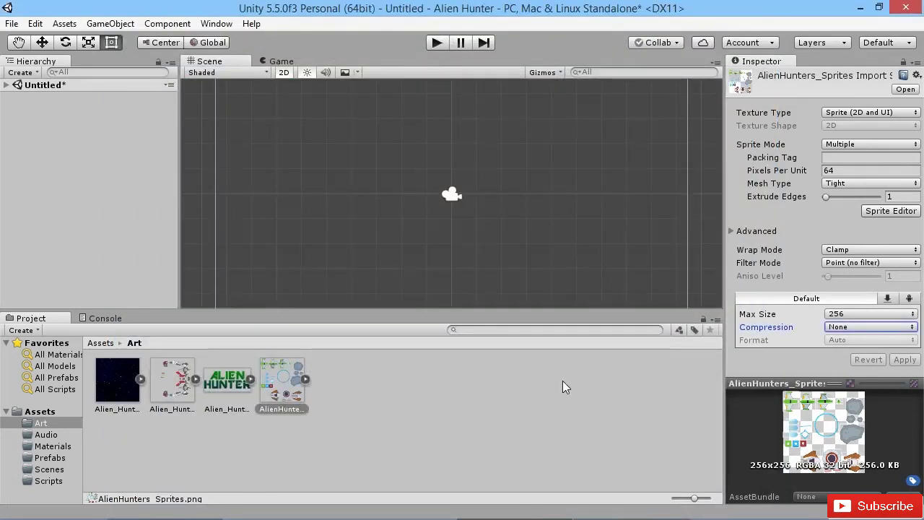
# Step: Expand the AlienHunters_Sprites sheet and place its first green ship sprite in the scene at about X -6.87, Y -0.06, keeping it selected
pyautogui.click(304, 379)
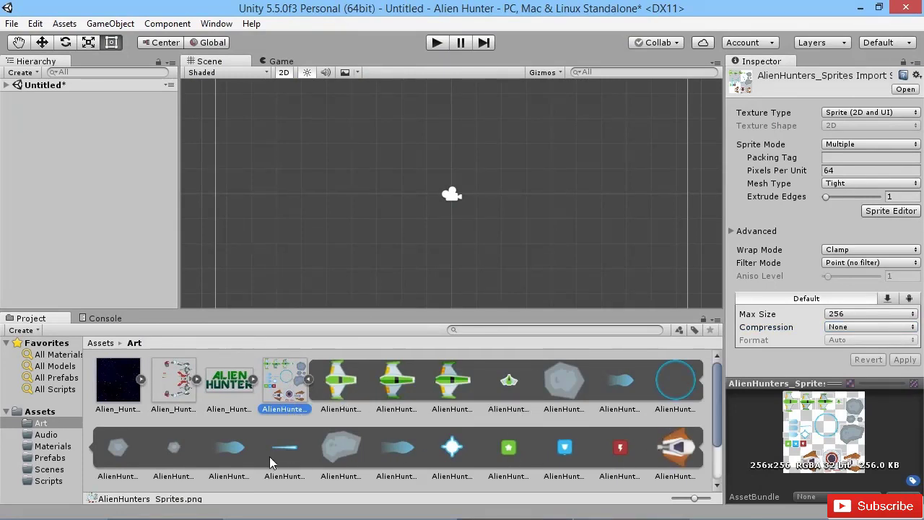
pyautogui.scroll(-2, 547, 437)
pyautogui.scroll(2, 505, 457)
pyautogui.moveTo(337, 378); pyautogui.dragTo(278, 202)
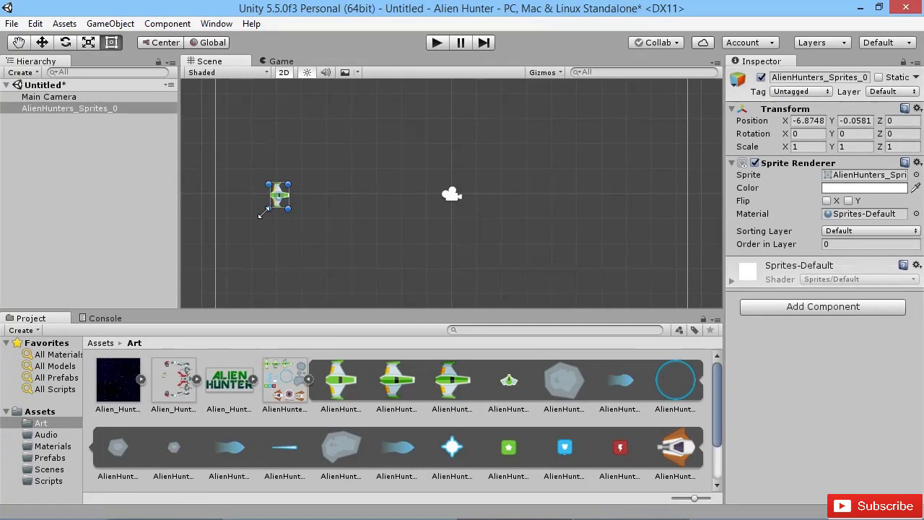
pyautogui.click(81, 110)
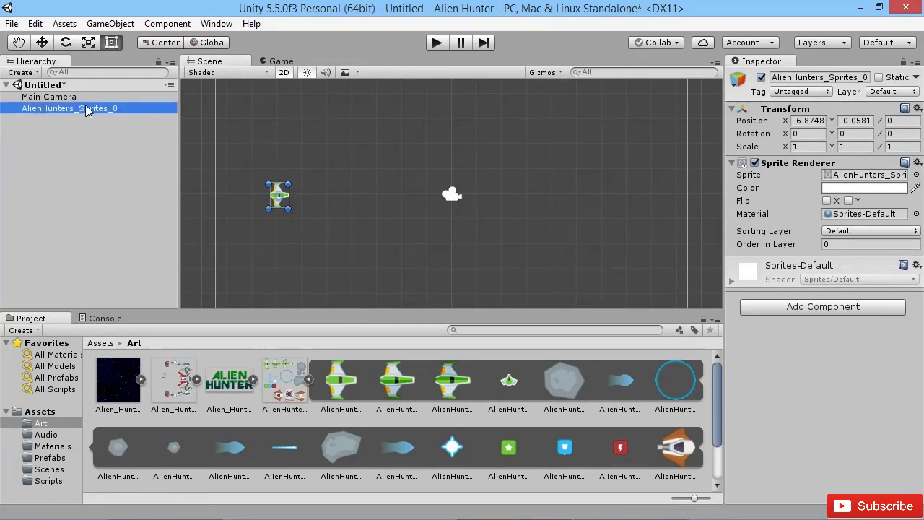